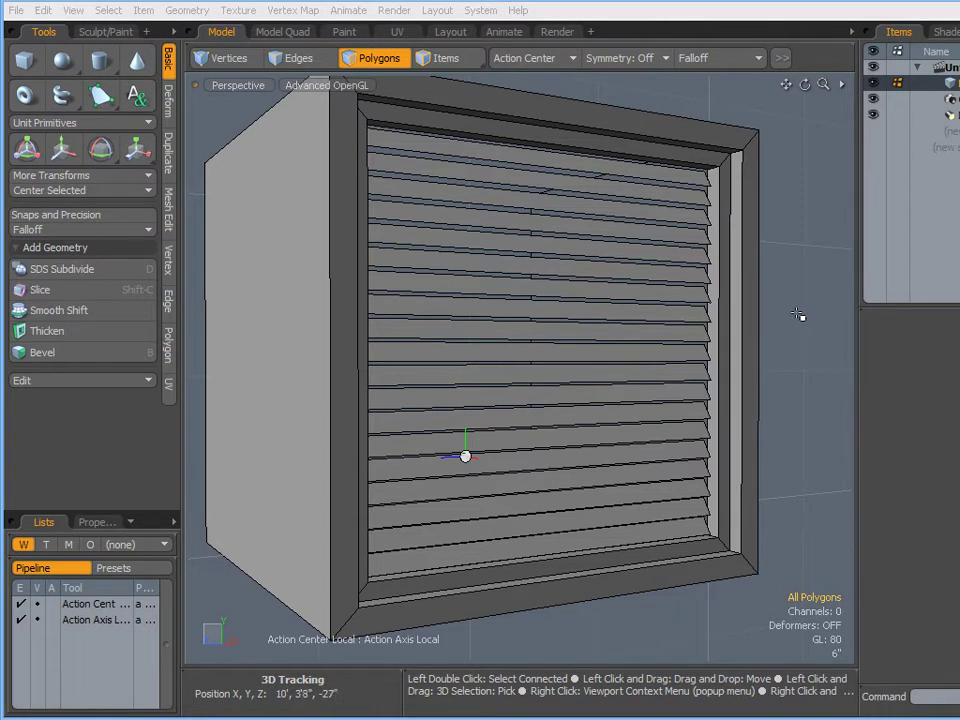
Delete the existing louvred box and create a new unit cube in its place
alt+drag(797, 308, 756, 317)
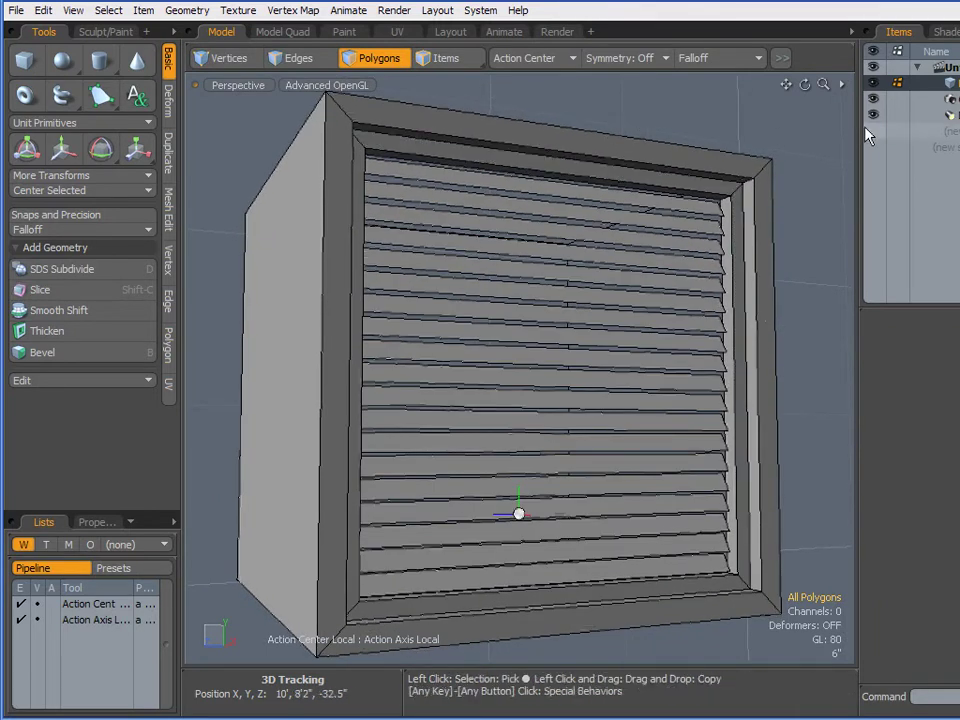
key(Delete)
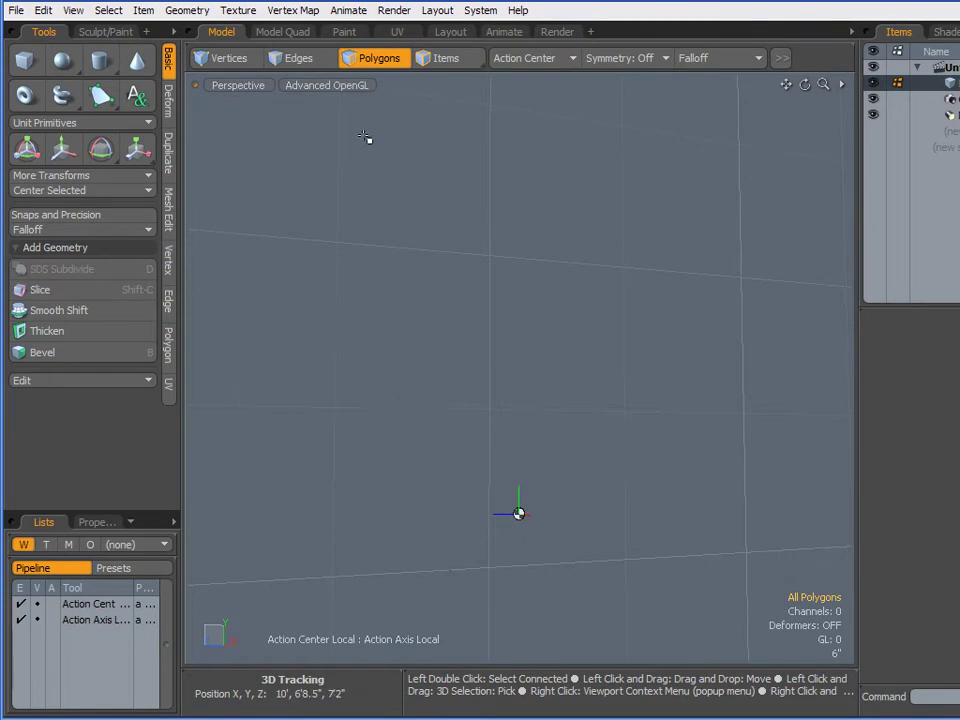
click(24, 60)
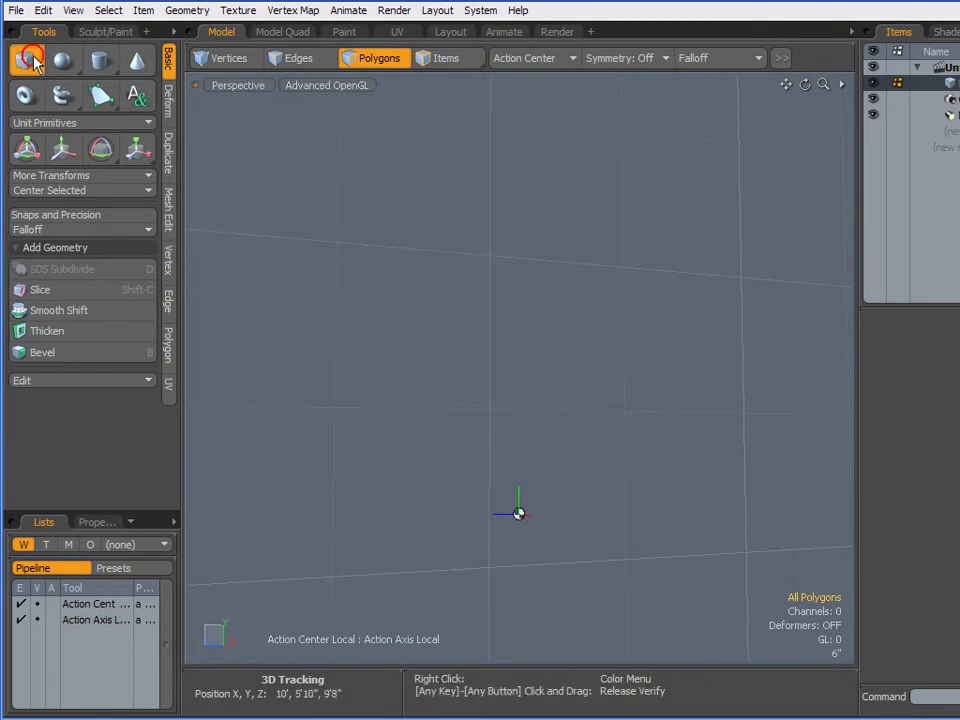
ctrl+drag(442, 443, 597, 443)
alt+drag(628, 504, 644, 383)
click(25, 60)
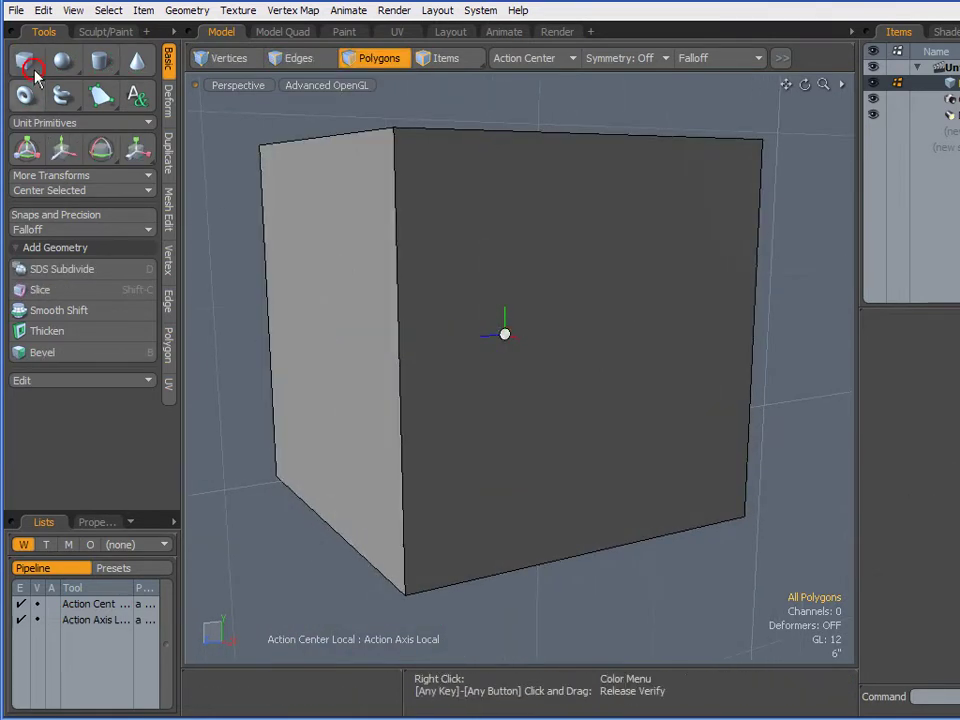
Bevel the cube's front face with an inset of about 2.72" and no shift
click(560, 341)
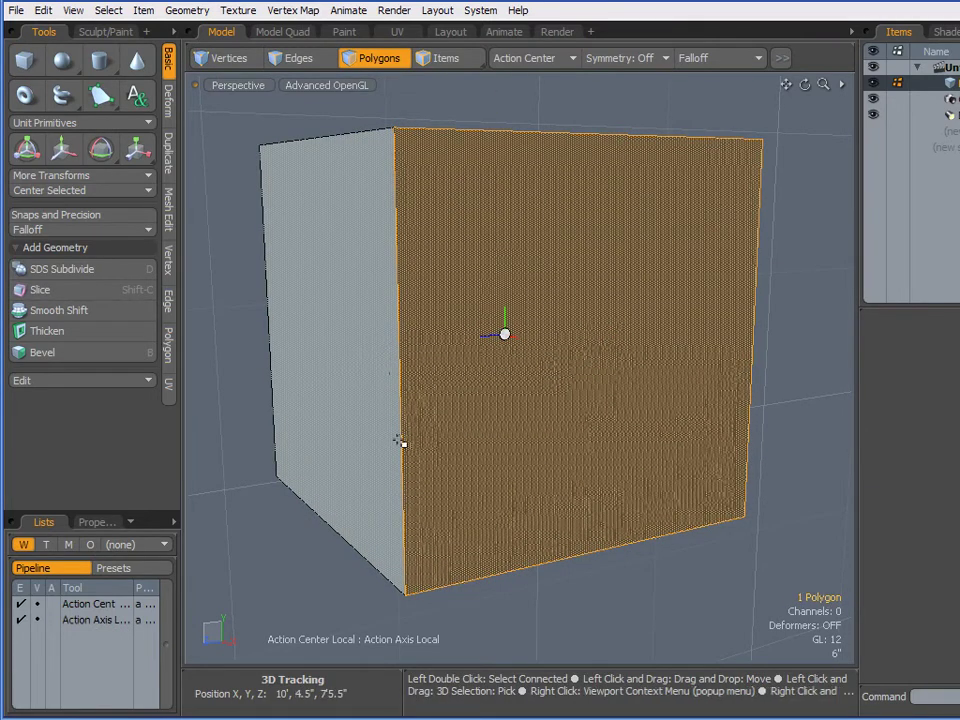
key(b)
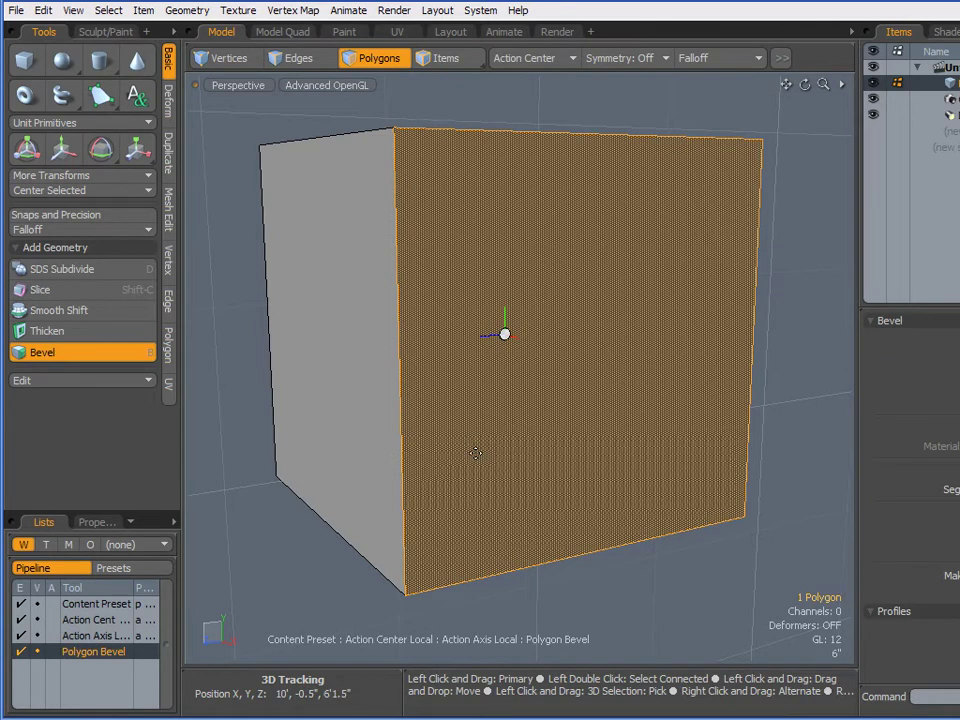
key(ctrl)
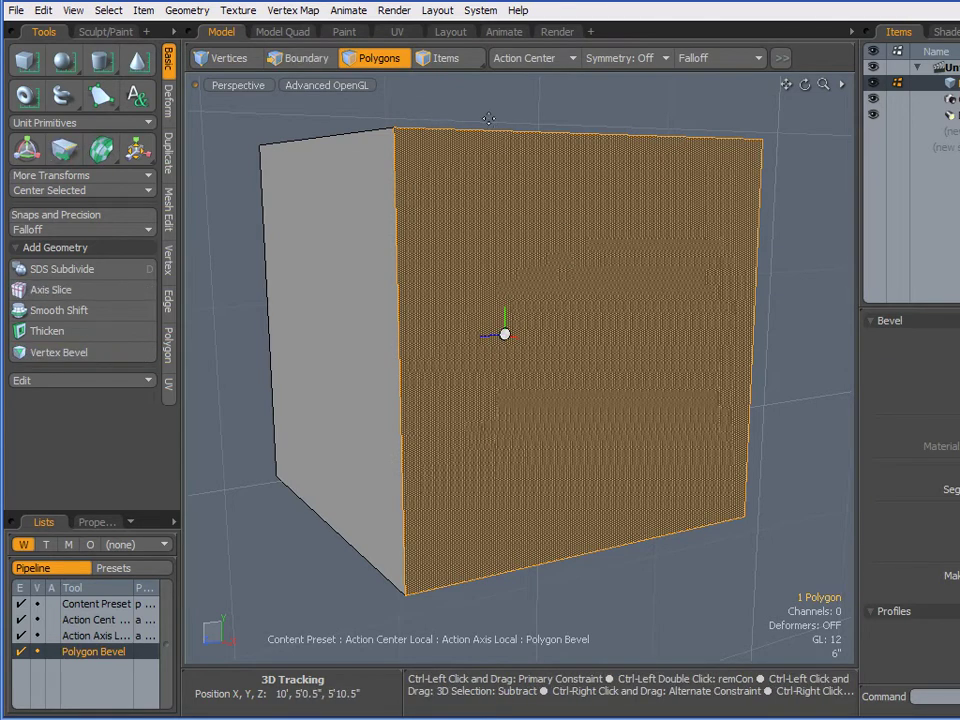
ctrl+drag(491, 112, 643, 130)
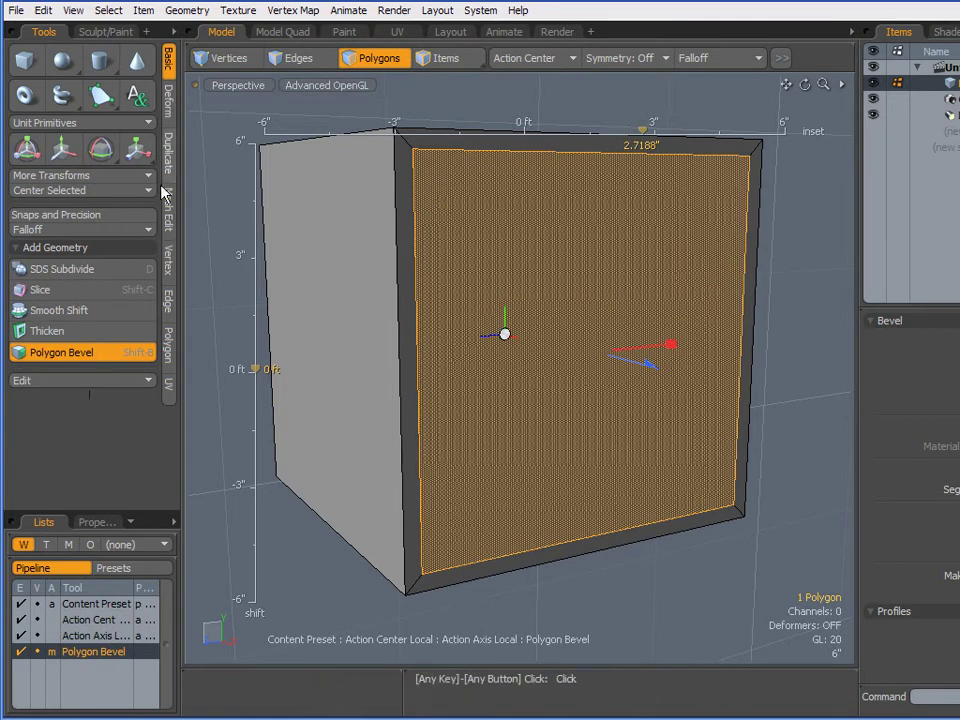
Extrude the inset front face slightly inward to recess it behind the outer frame
key(shift+x)
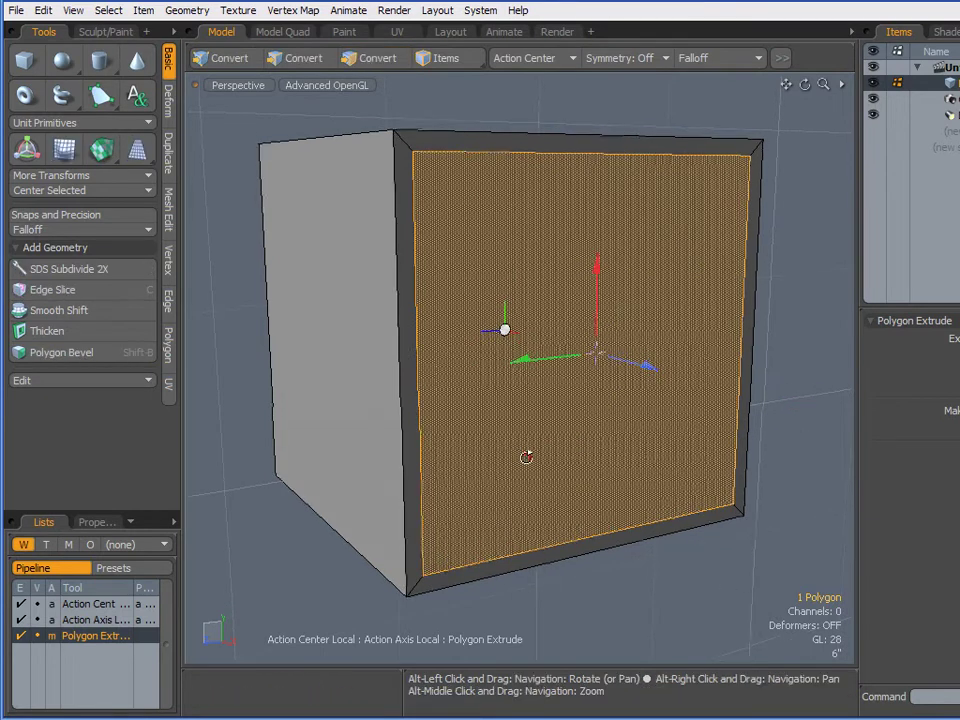
alt+drag(525, 456, 564, 450)
drag(662, 376, 650, 367)
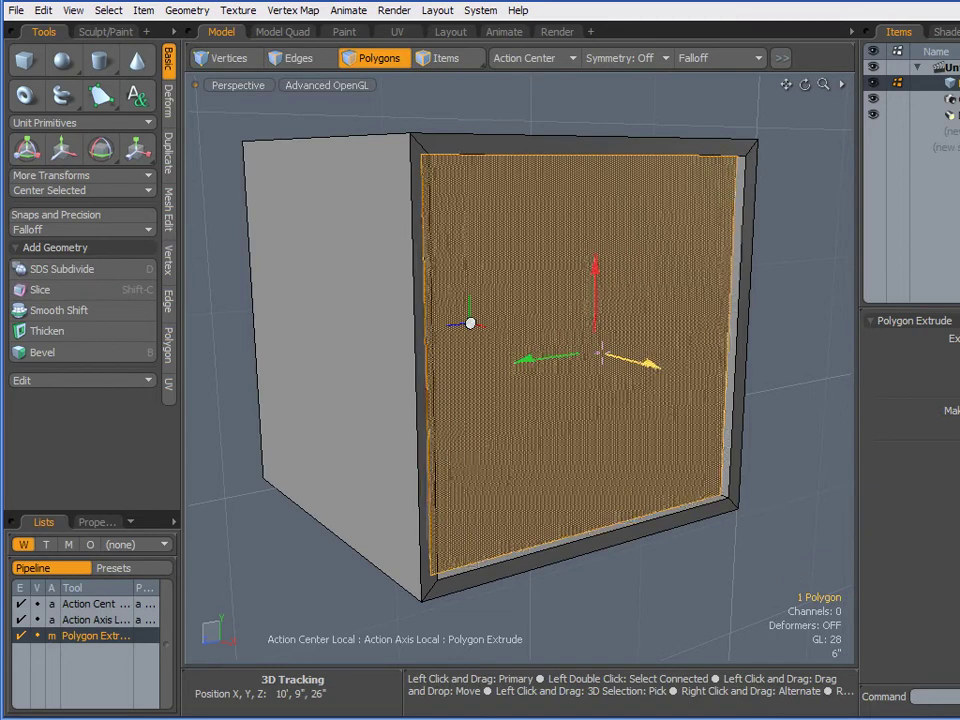
Bevel the recessed face with an inset of 2" and no shift to form an inner frame
alt+drag(690, 460, 636, 466)
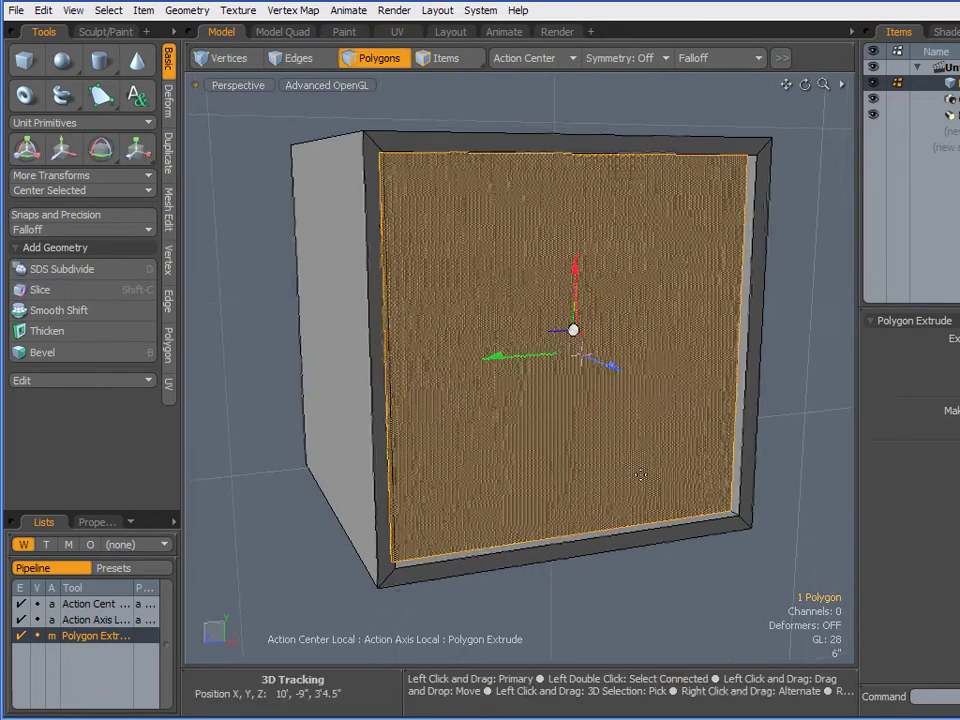
key(b)
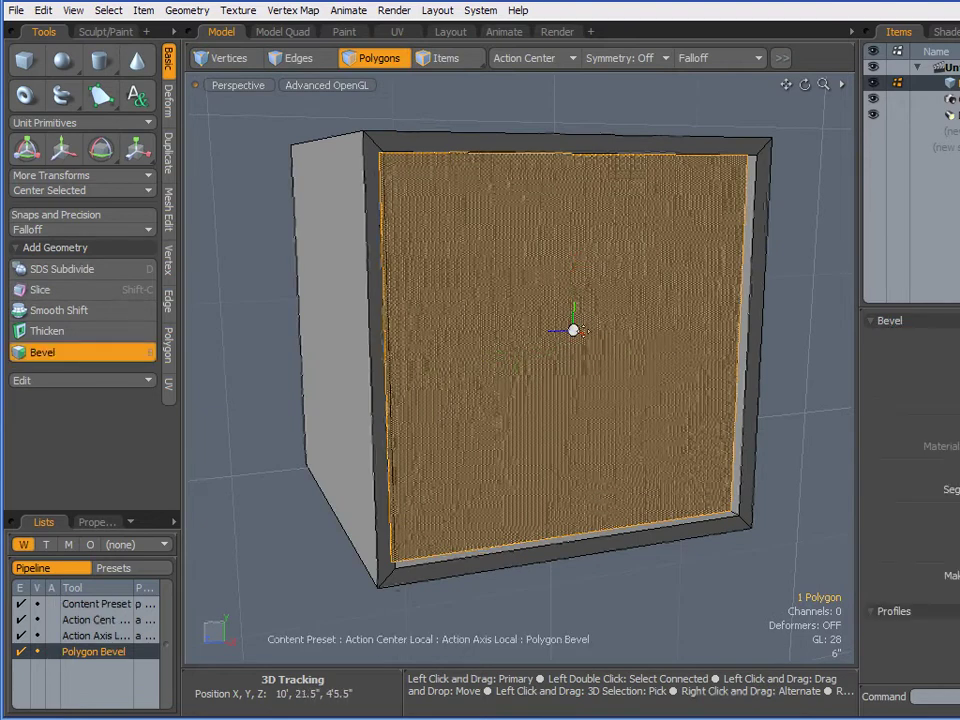
ctrl+drag(542, 99, 606, 99)
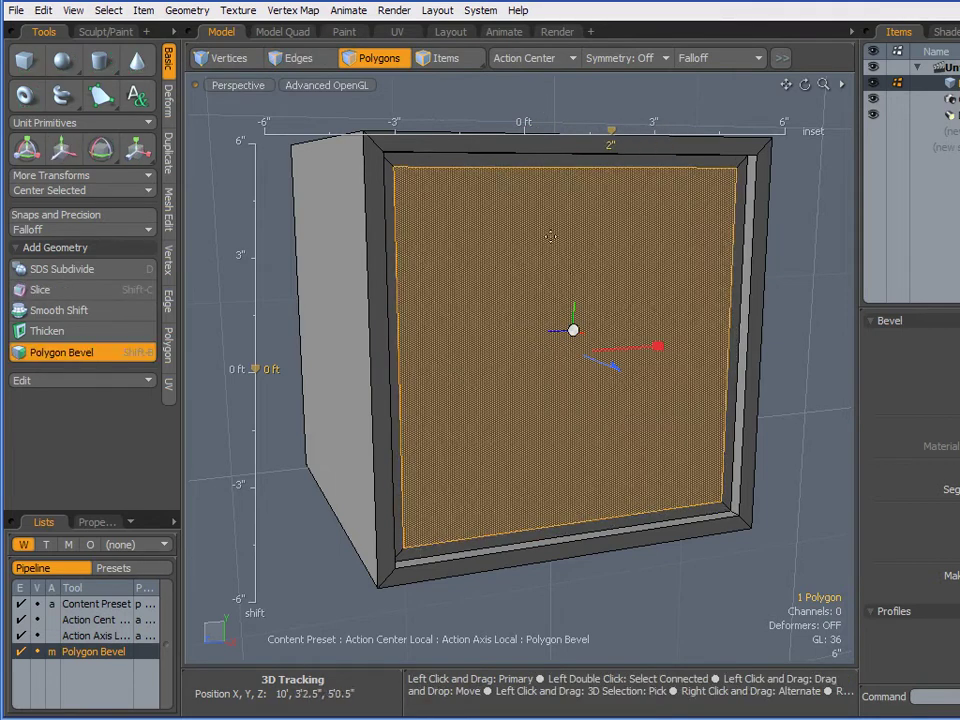
Extrude the innermost face inward to add a second recess behind the inner frame
key(shift+x)
alt+drag(495, 432, 531, 450)
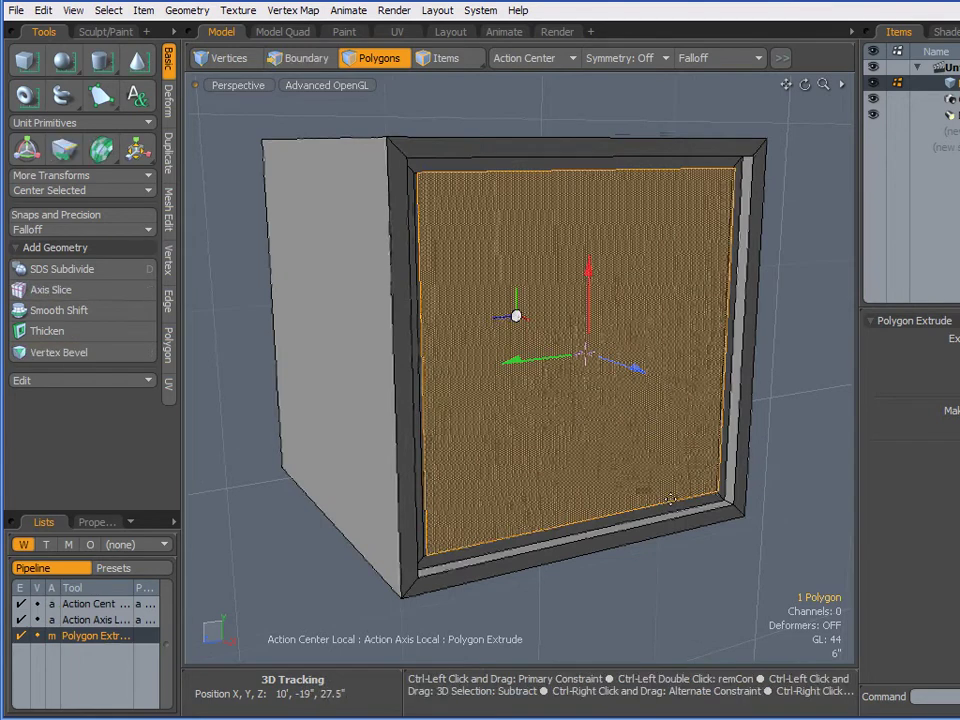
key(ctrl+z)
click(683, 610)
drag(621, 359, 648, 556)
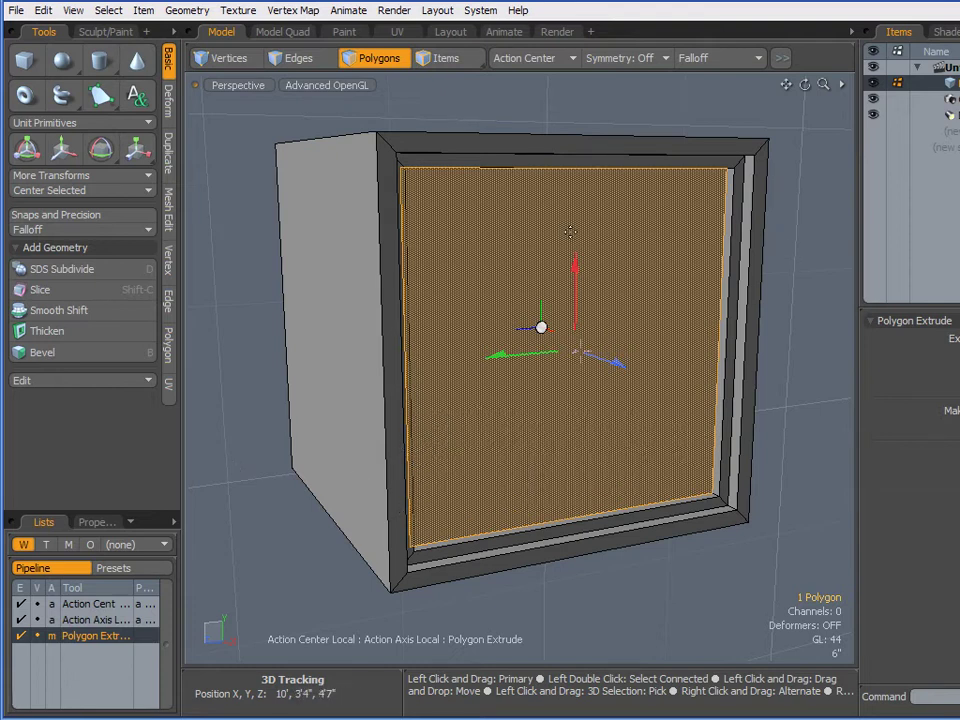
Divide the recessed face into horizontal strips using Axis Slice with Number Y set to 18
click(169, 270)
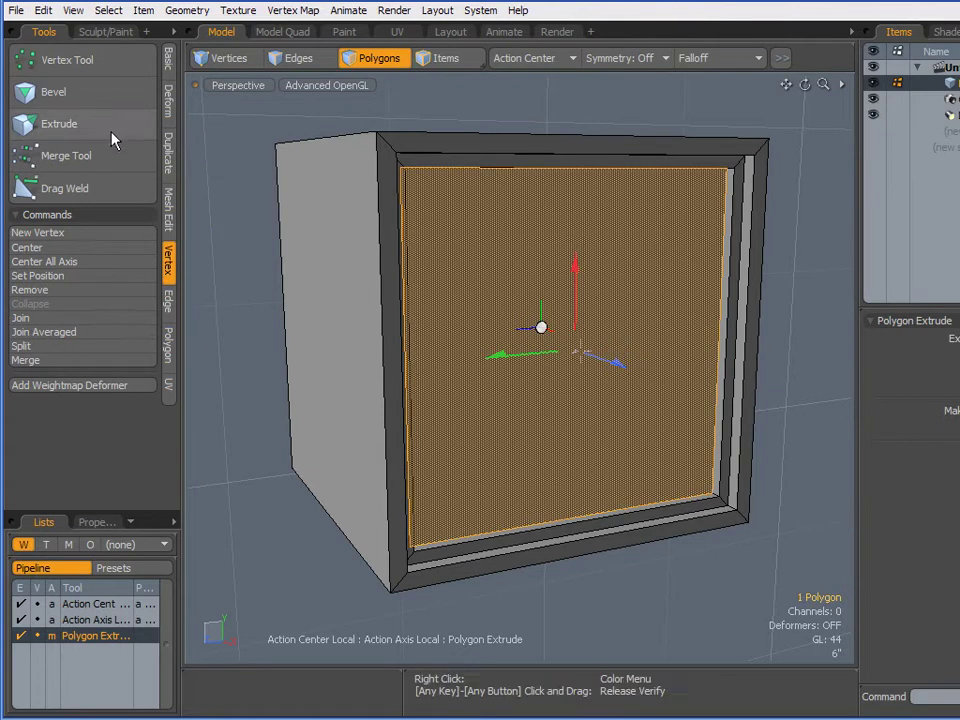
click(168, 345)
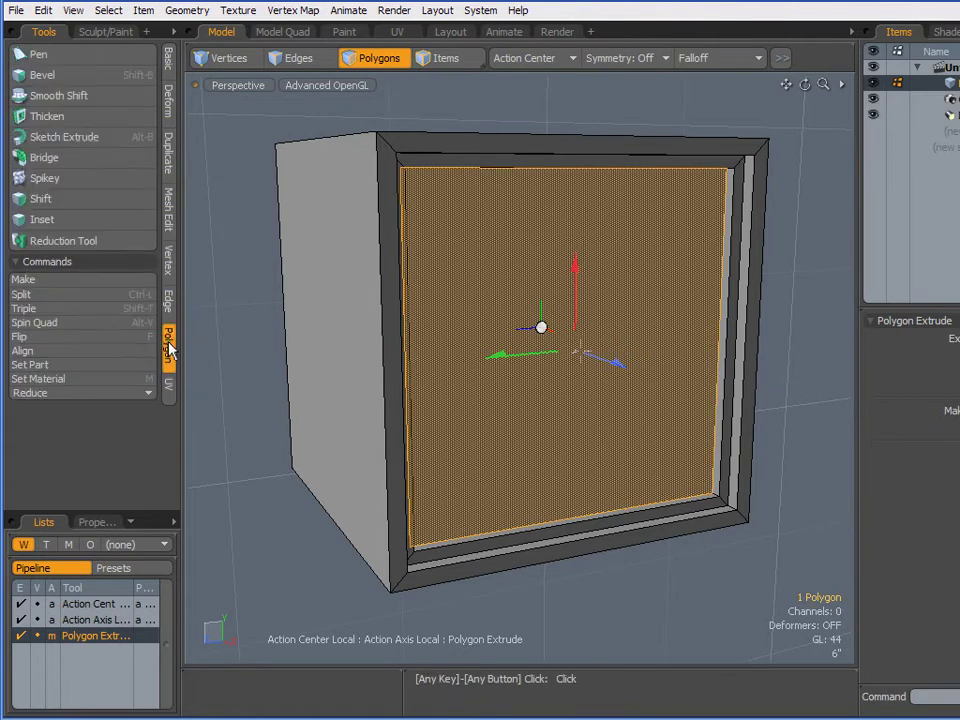
click(169, 214)
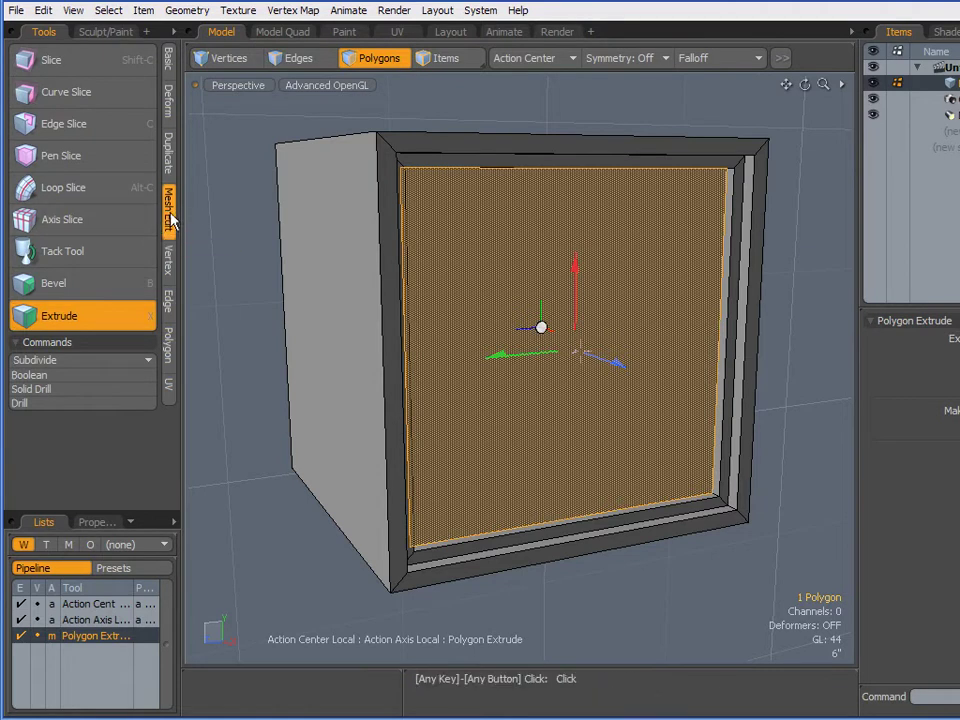
click(77, 229)
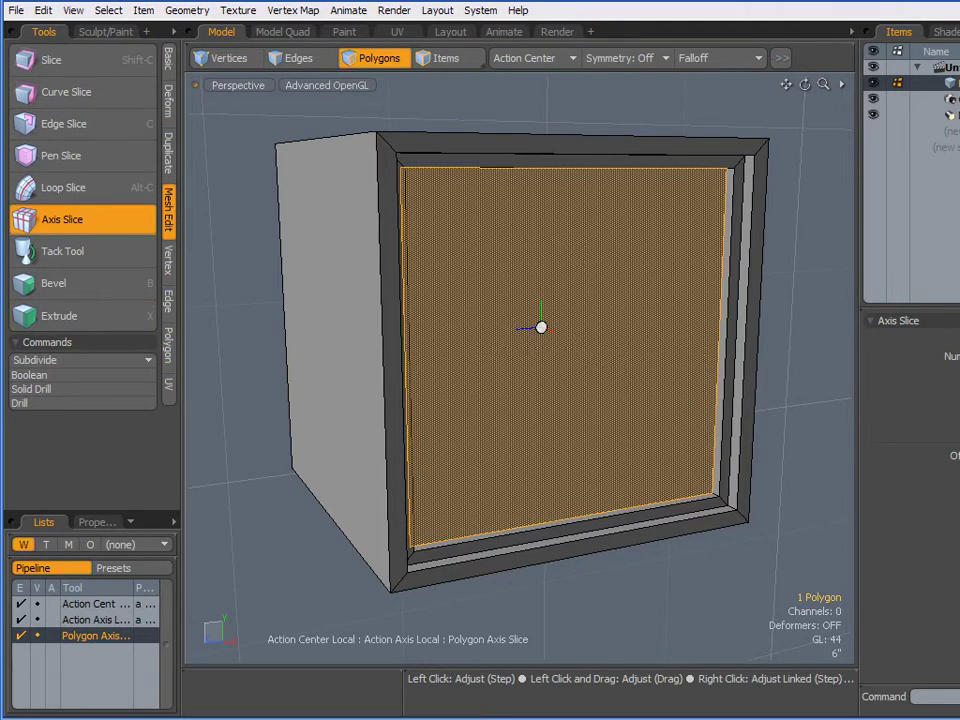
click(219, 337)
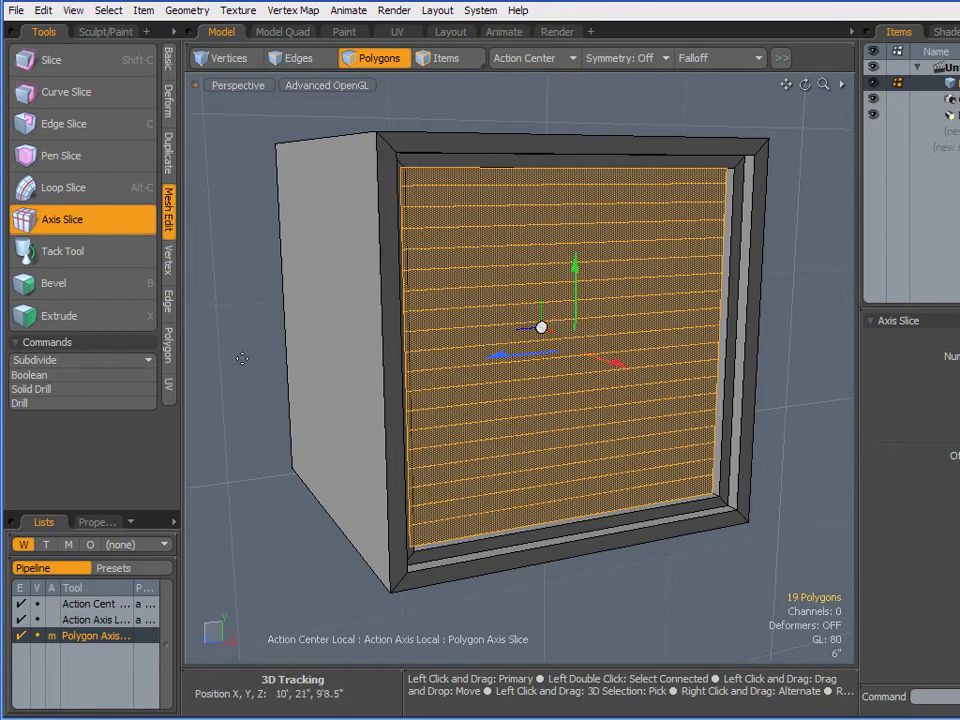
mouse_move(466, 337)
mouse_down()
mouse_move(467, 350)
mouse_move(482, 349)
mouse_up()
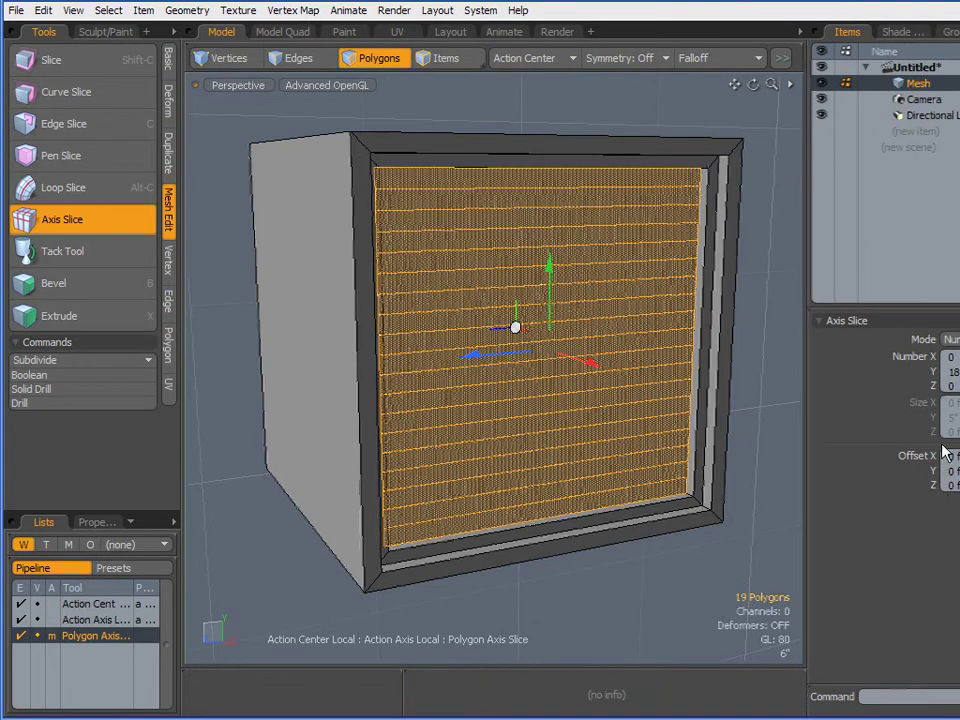
click(96, 233)
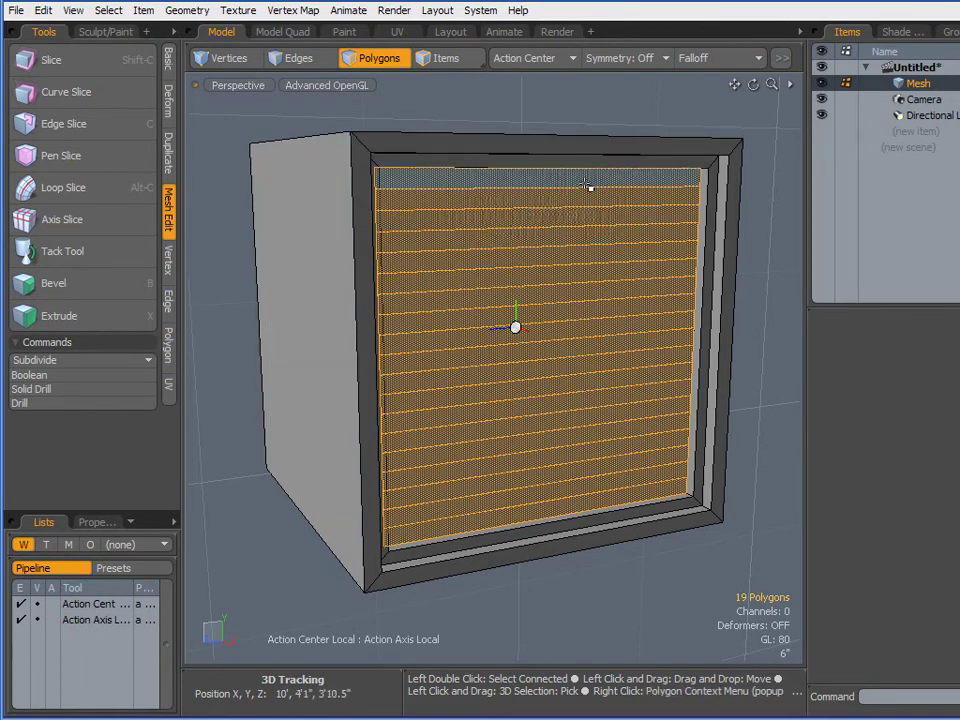
Convert the selected strips to an edge selection, split their vertices, and return to polygon selection
key(alt)
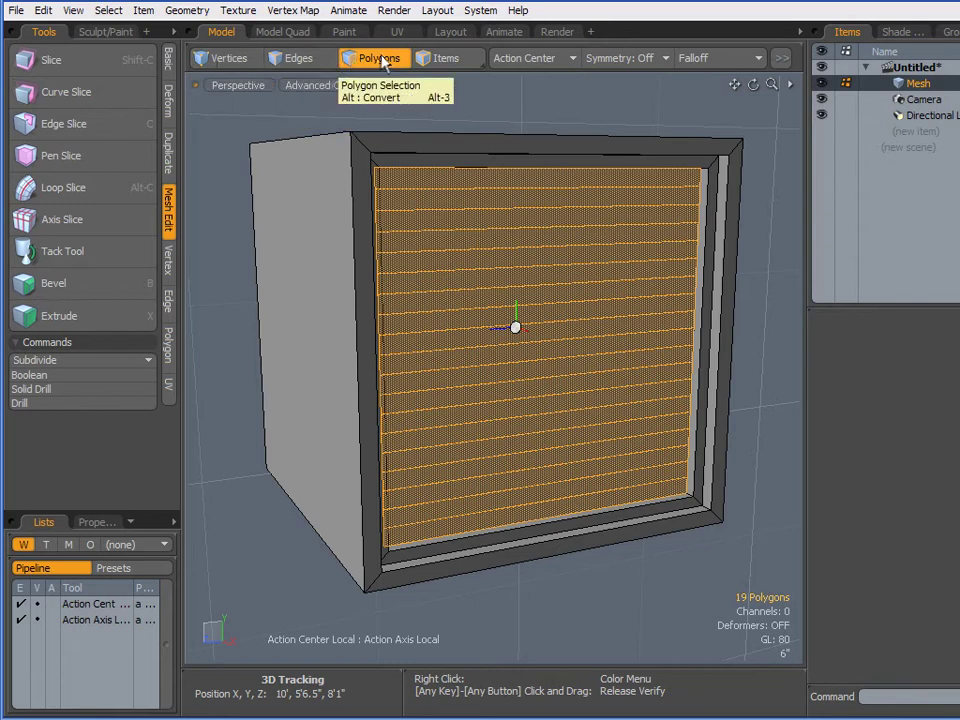
key(alt)
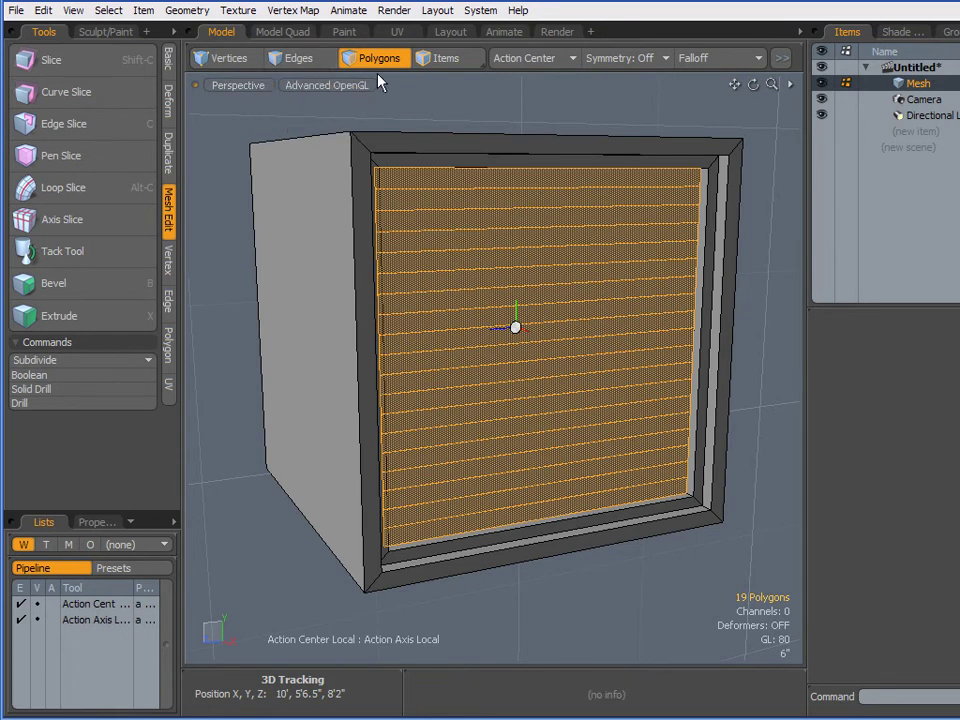
click(293, 58)
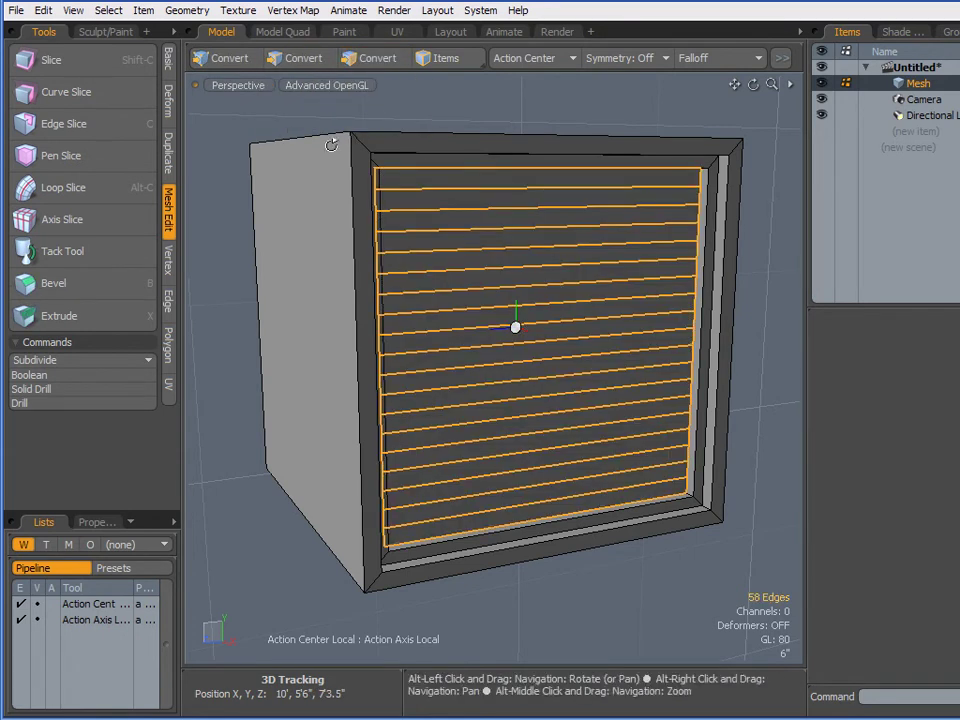
click(169, 274)
click(22, 348)
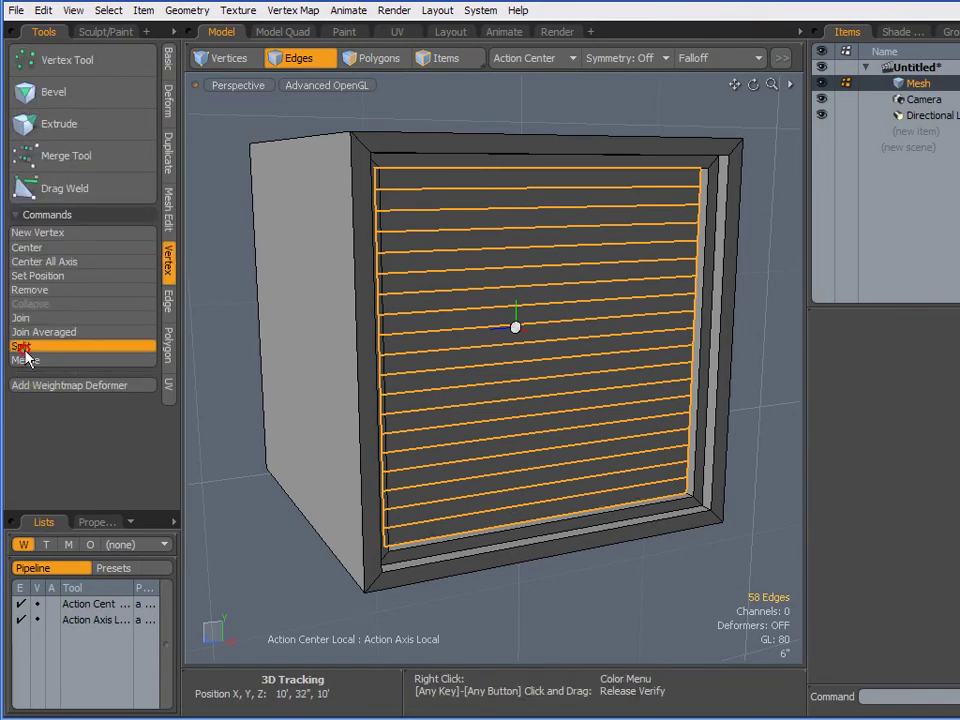
click(380, 58)
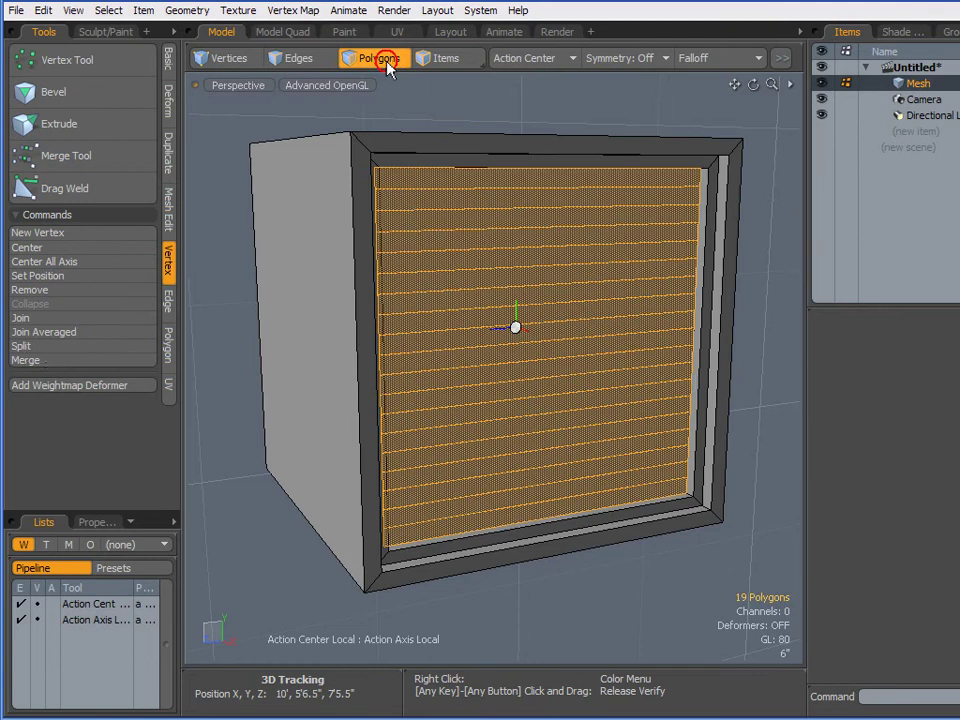
Try moving a single strip in the upper half outward from the panel, and undo the move
click(404, 162)
click(428, 180)
drag(436, 207, 441, 314)
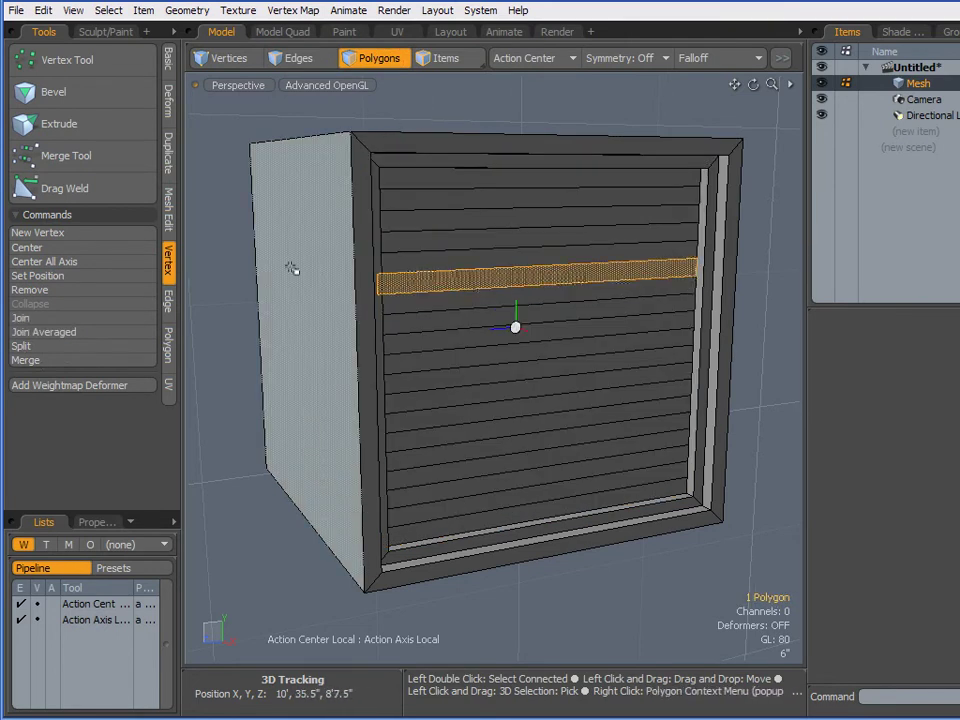
key(y)
alt+drag(304, 332, 377, 388)
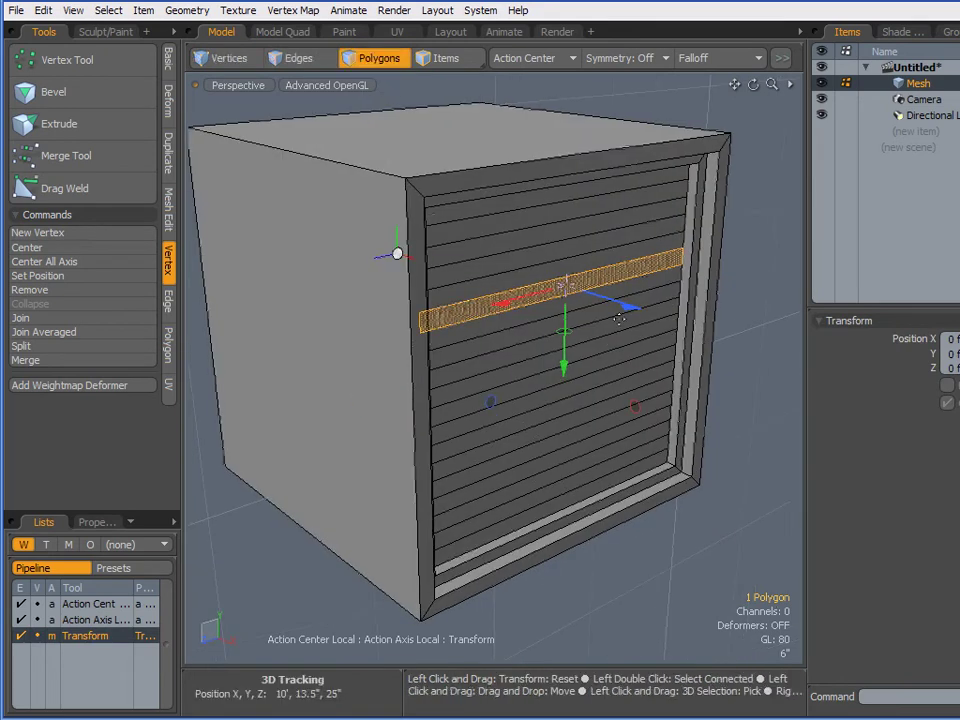
drag(628, 311, 678, 323)
key(ctrl+z)
alt+drag(606, 436, 508, 405)
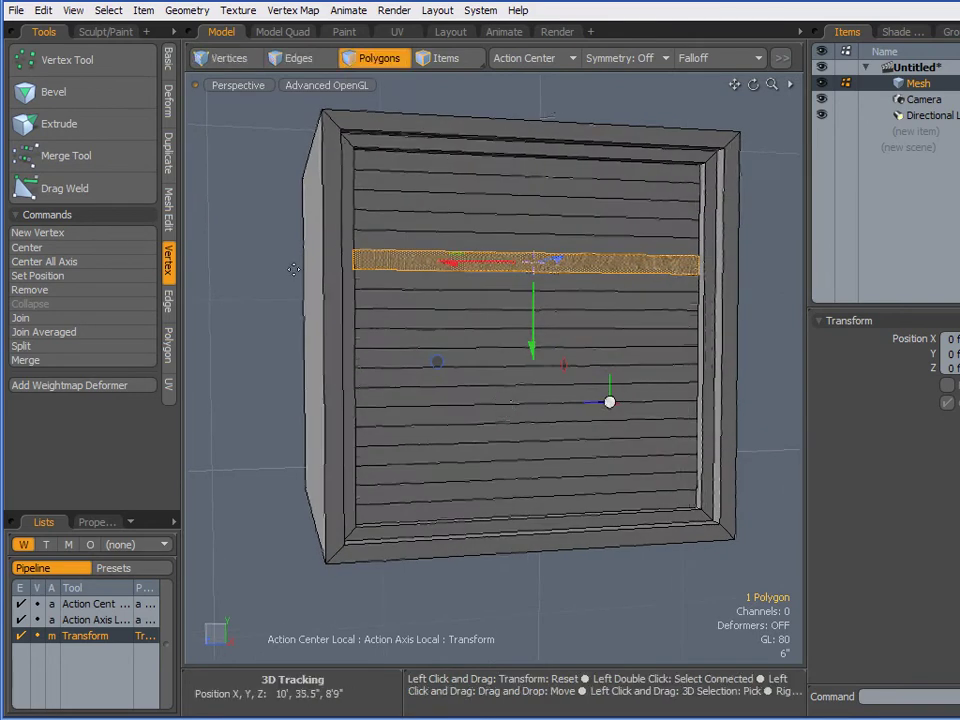
Try rotating the selected strip with the Rotate tool, undo the rotation, and drop the tool
click(168, 56)
alt+drag(208, 219, 296, 278)
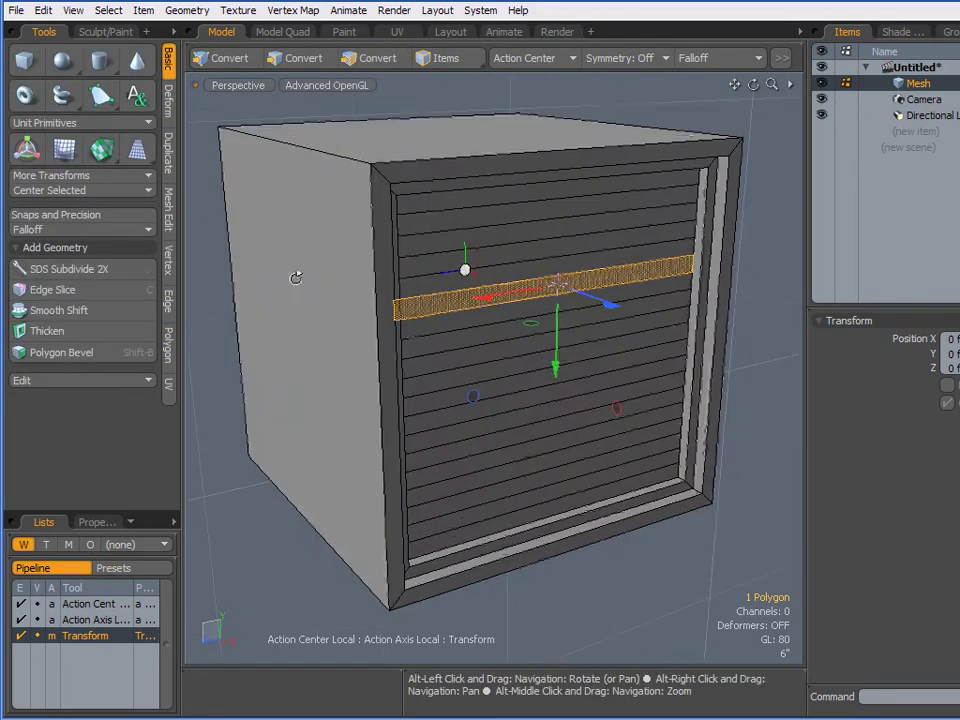
click(100, 148)
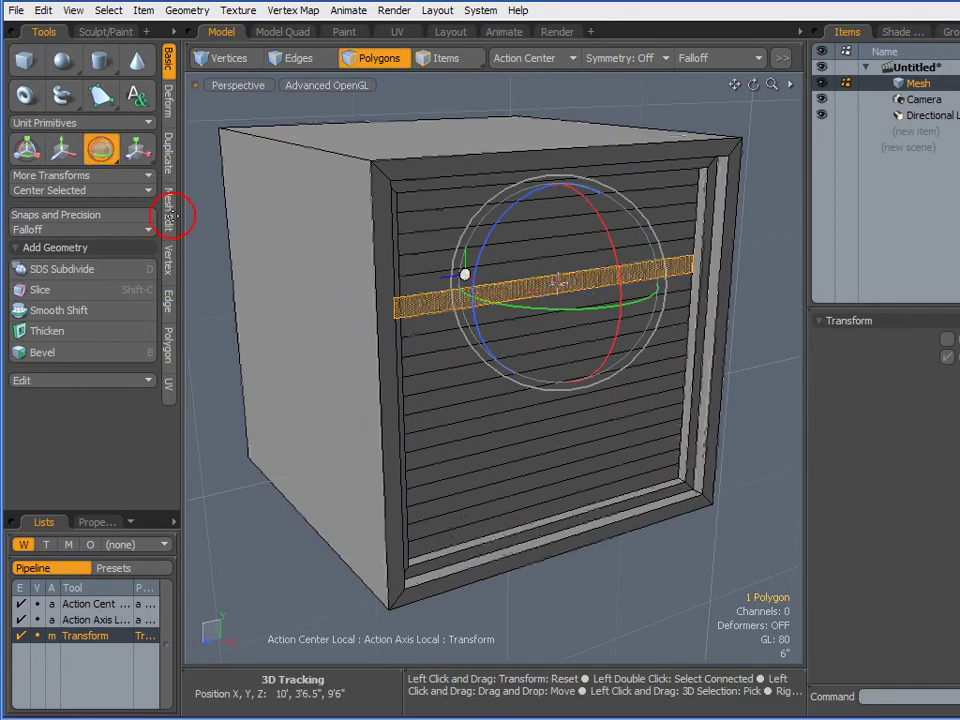
drag(614, 245, 588, 160)
key(ctrl+z)
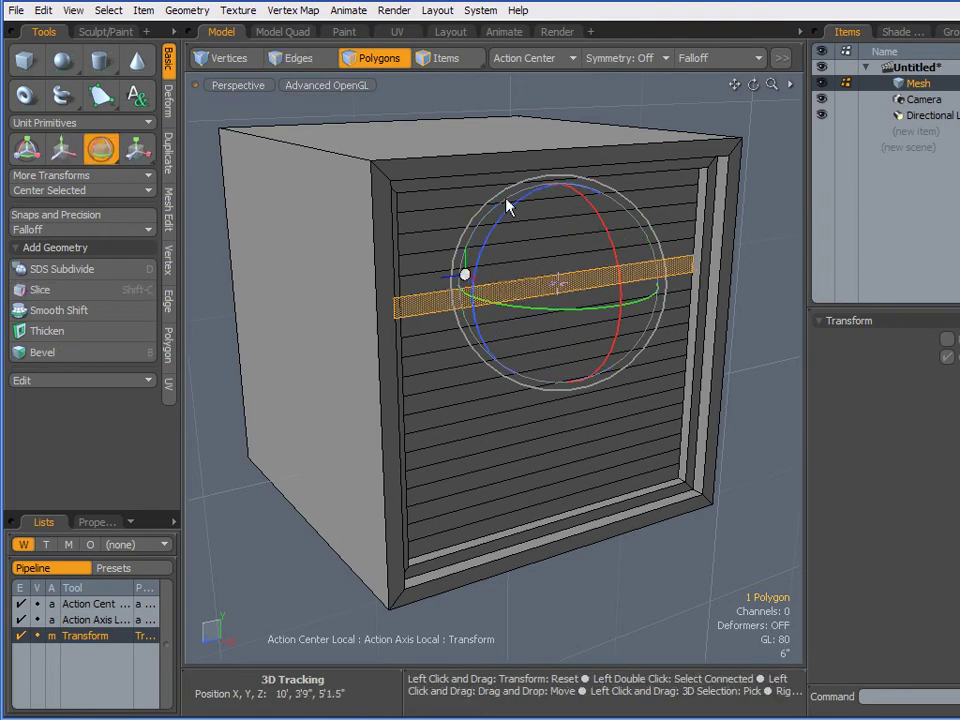
click(103, 160)
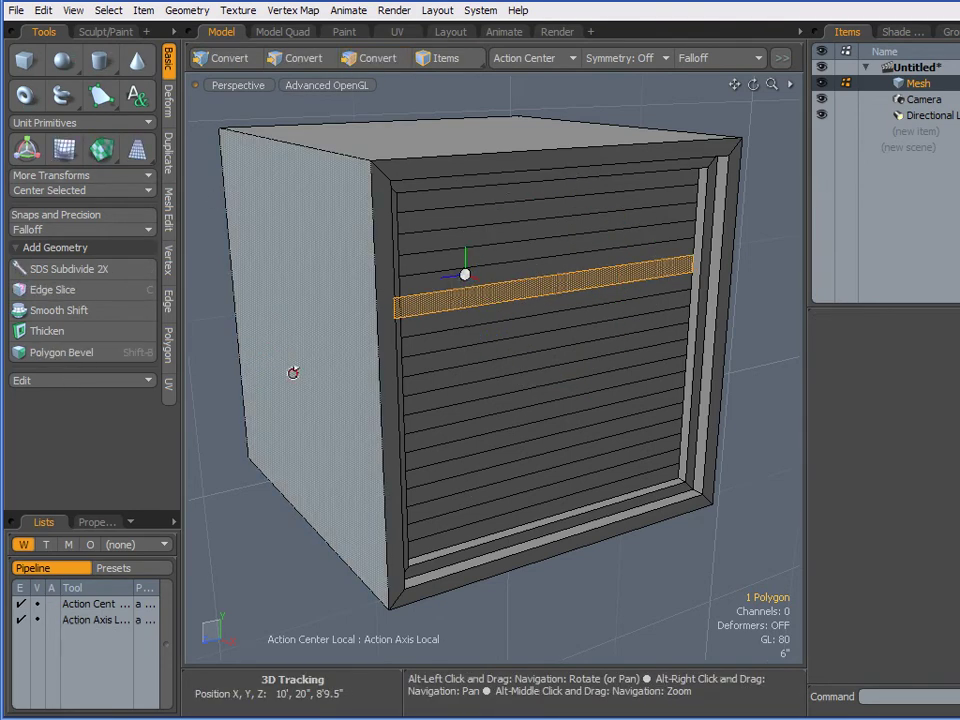
alt+drag(298, 379, 262, 328)
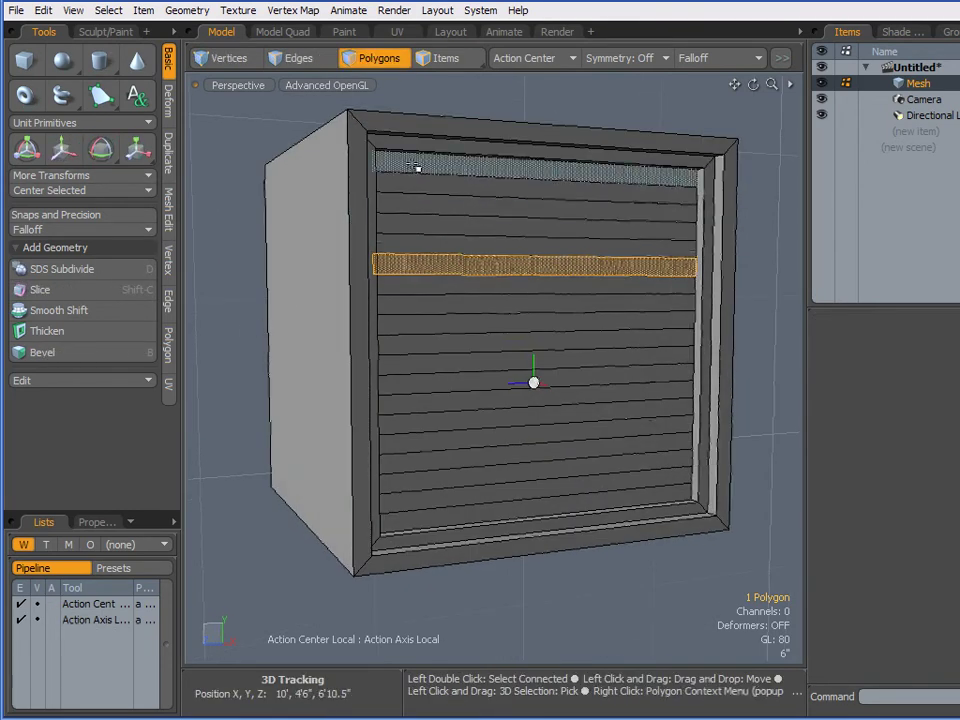
Select all the horizontal strips of the recessed panel and set the Action Center to Local
mouse_move(415, 165)
mouse_down()
mouse_move(414, 227)
mouse_move(472, 513)
mouse_up()
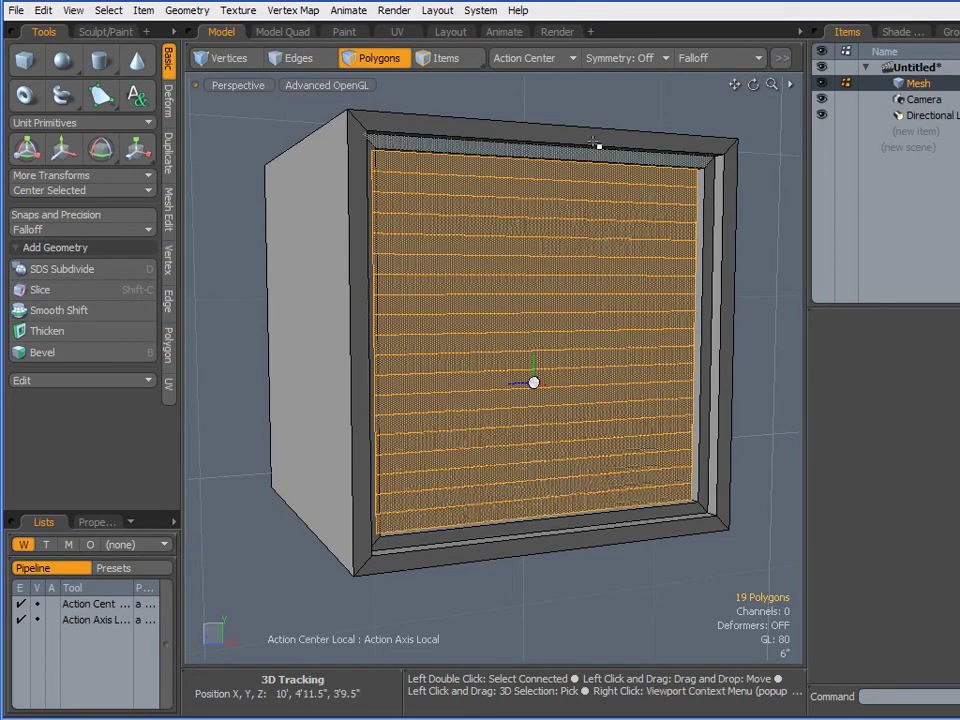
click(522, 58)
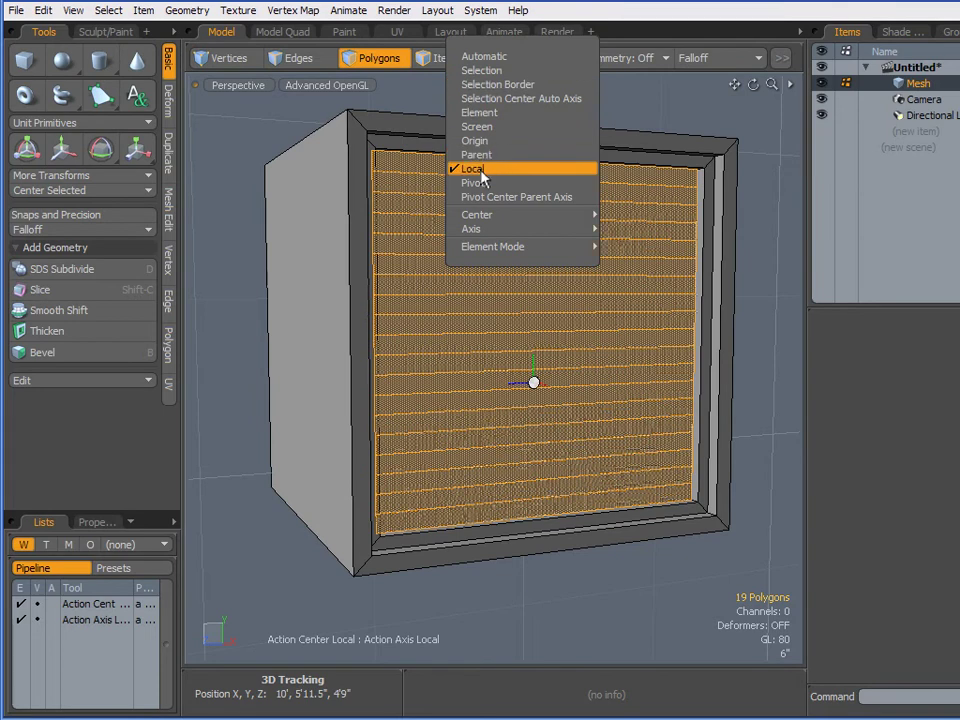
click(492, 58)
click(522, 58)
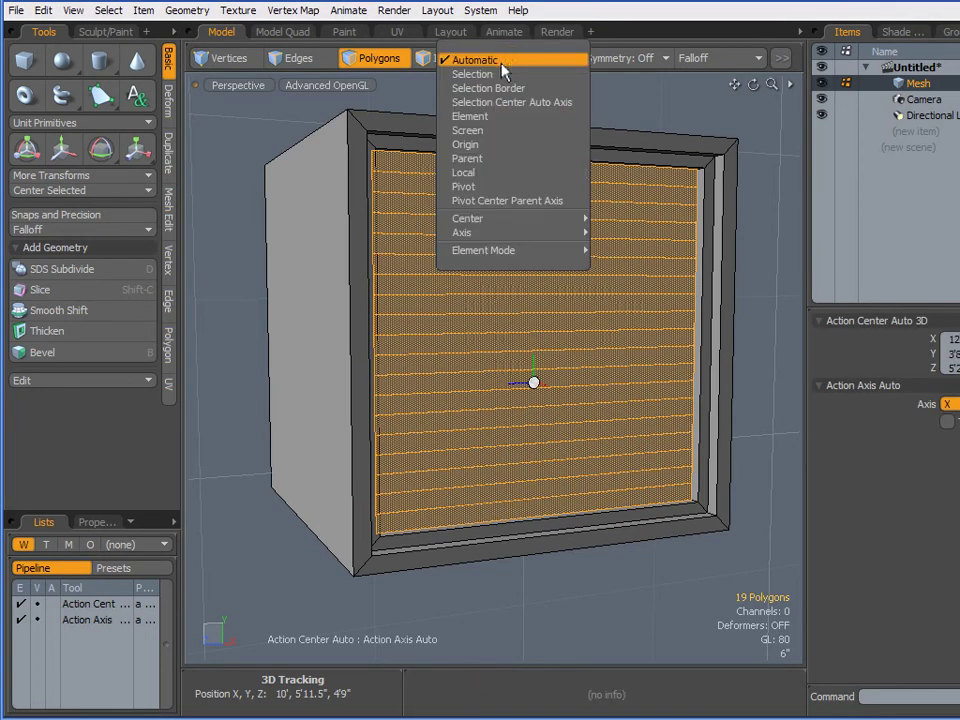
click(470, 182)
Rotate all the selected strips together about their own lengthwise axes with the Rotate tool, tilting them into angled, open louvre slats
alt+drag(439, 184, 326, 227)
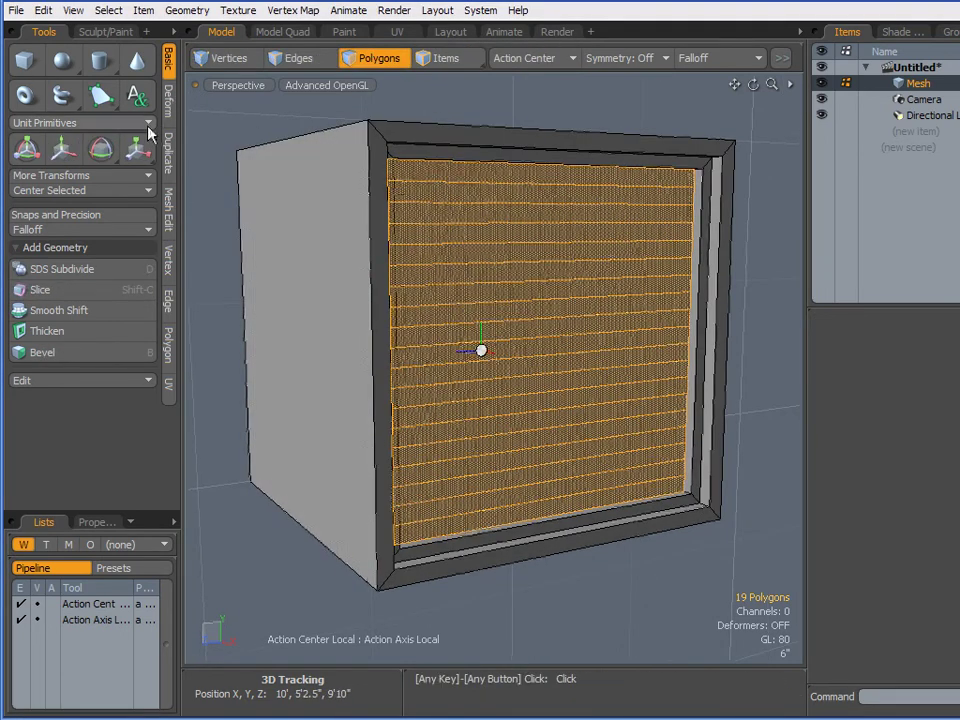
click(100, 148)
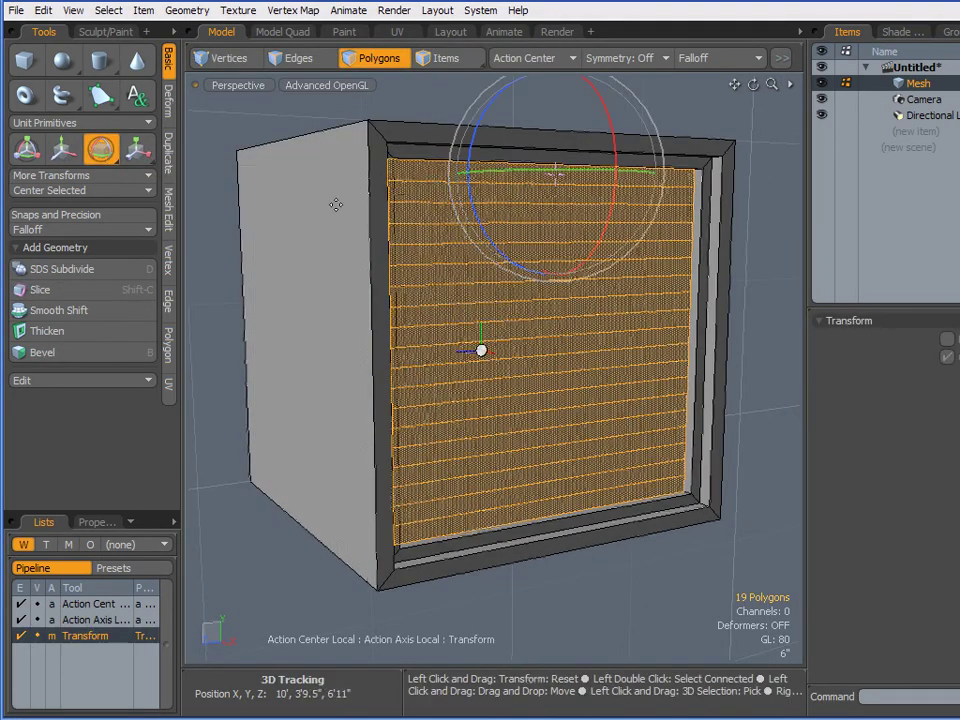
alt+drag(611, 214, 589, 357)
scroll(587, 289, up, 4)
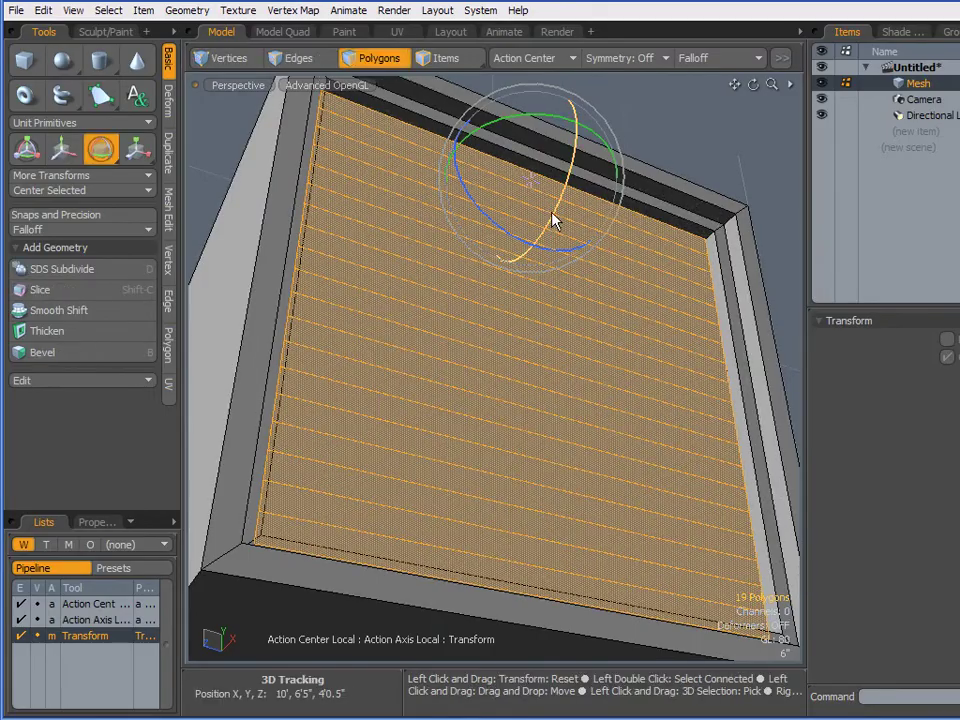
mouse_move(500, 262)
mouse_down()
mouse_move(520, 242)
mouse_move(495, 270)
mouse_move(508, 259)
mouse_move(500, 262)
mouse_up()
drag(572, 174, 564, 177)
alt+drag(460, 248, 542, 349)
mouse_move(614, 212)
mouse_down()
mouse_move(630, 156)
mouse_move(614, 206)
mouse_up()
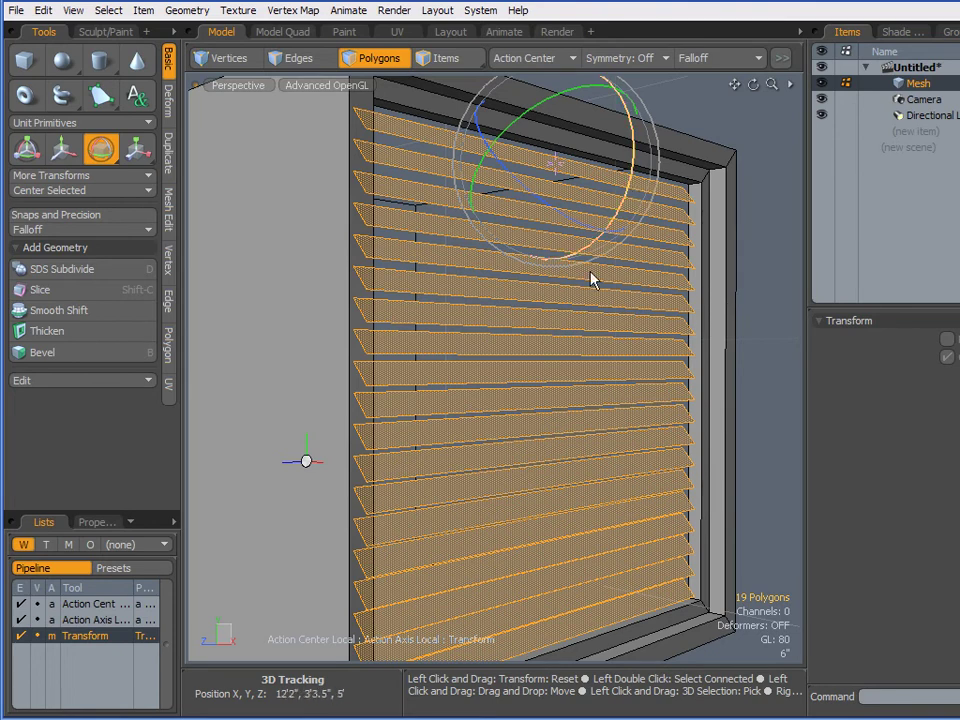
mouse_move(628, 208)
mouse_down()
mouse_move(615, 150)
mouse_move(628, 206)
mouse_move(622, 185)
mouse_move(626, 196)
mouse_up()
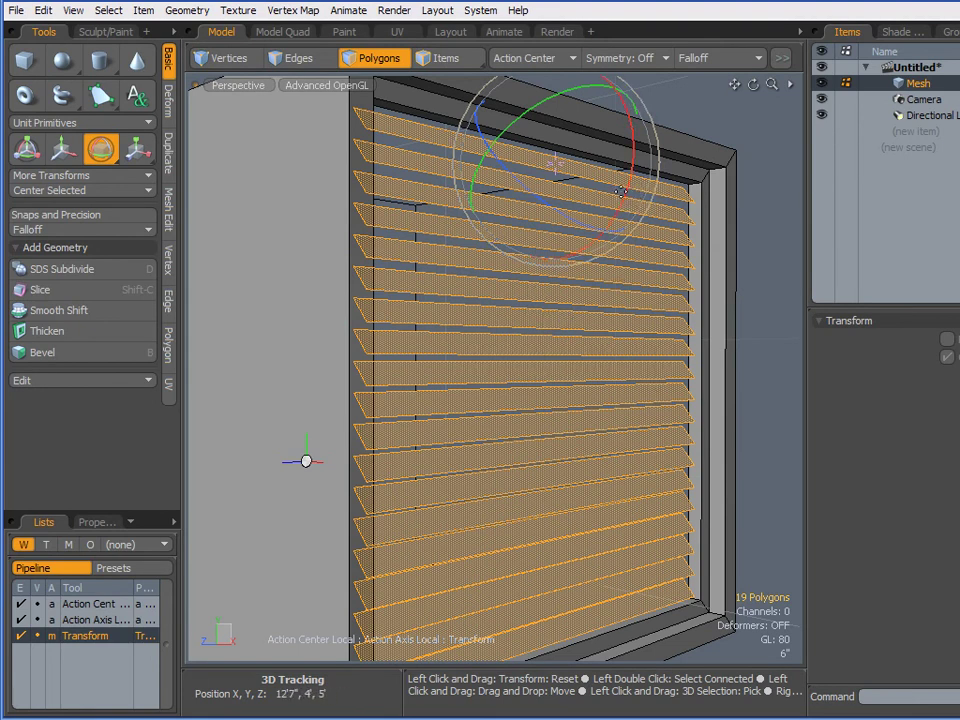
mouse_move(625, 204)
mouse_down()
mouse_move(600, 160)
mouse_move(615, 205)
mouse_move(612, 155)
mouse_move(615, 238)
mouse_move(628, 205)
mouse_move(629, 216)
mouse_up()
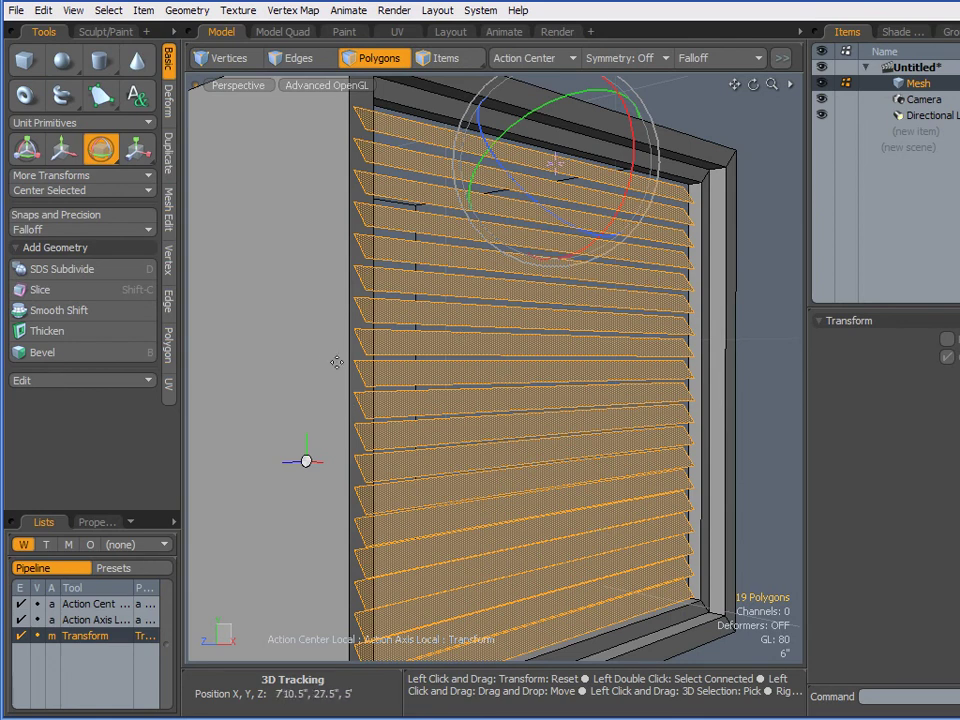
Drop the Rotate tool and clear the slat selection, staying in polygon selection
scroll(321, 362, down, 3)
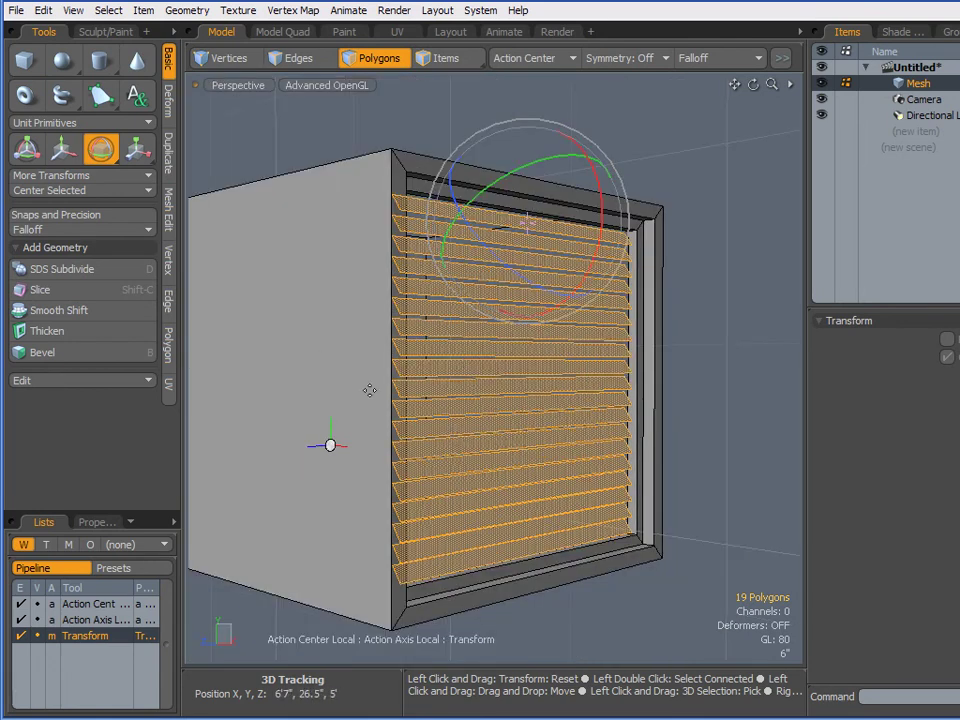
click(100, 148)
click(754, 242)
alt+drag(725, 347, 651, 332)
key(3)
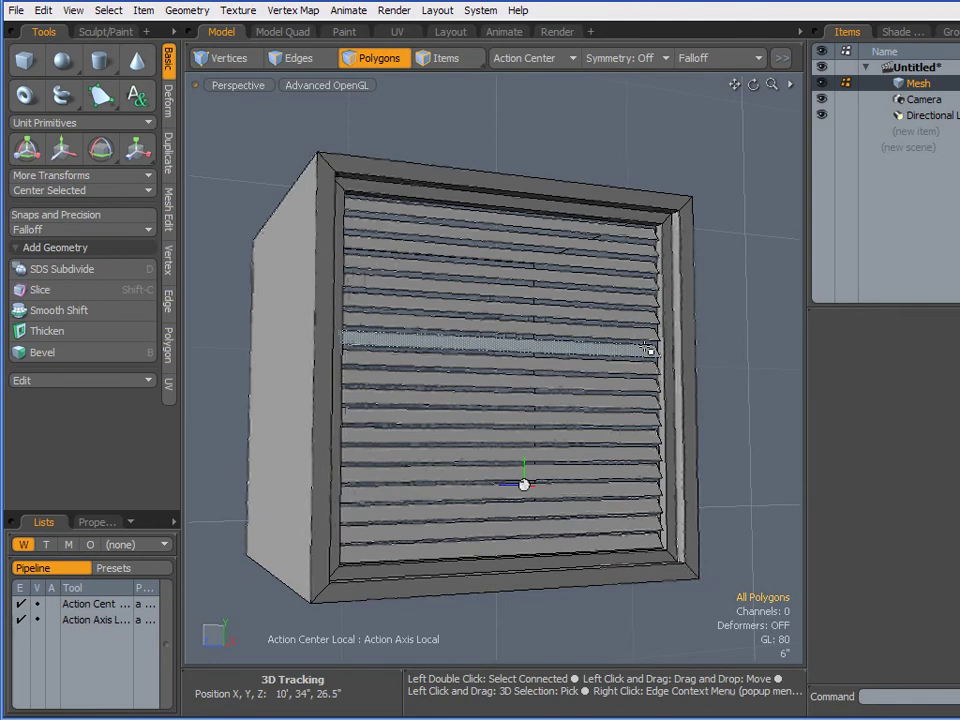